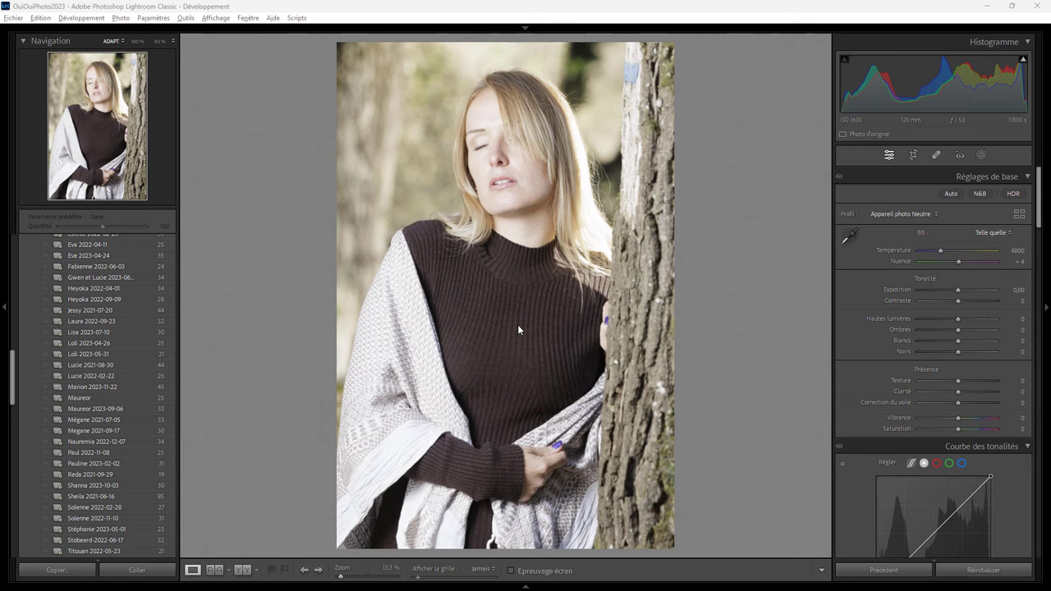
Zoom to 100% on the model's nose and lips and show the Détail noise-reduction settings.
left_click(382, 170)
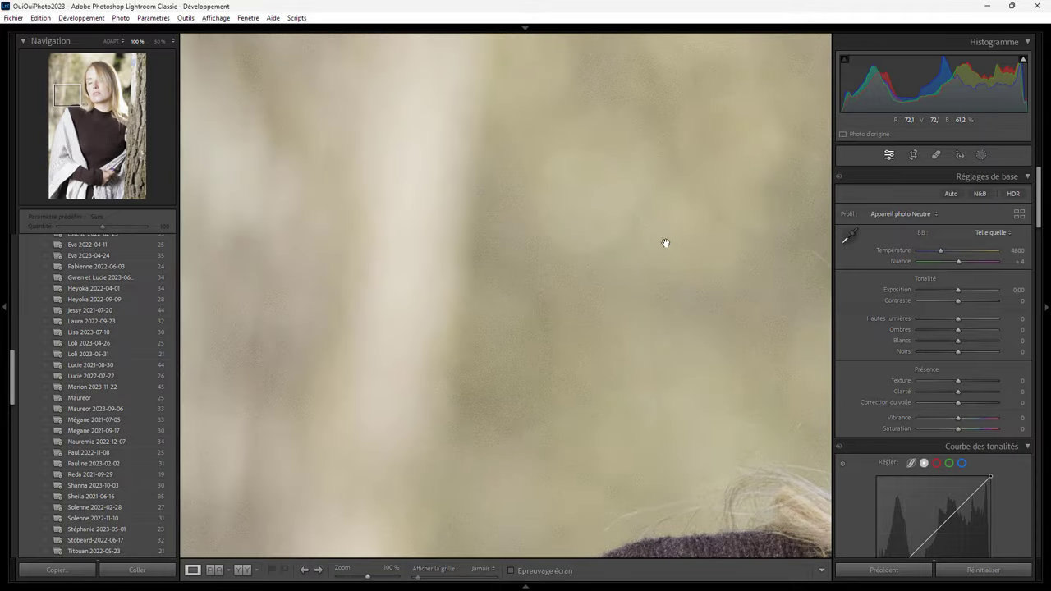
left_click_drag(664, 241, 428, 100)
mouse_move(665, 202)
left_mouse_down()
mouse_move(652, 324)
mouse_move(608, 206)
mouse_move(331, 187)
left_mouse_up()
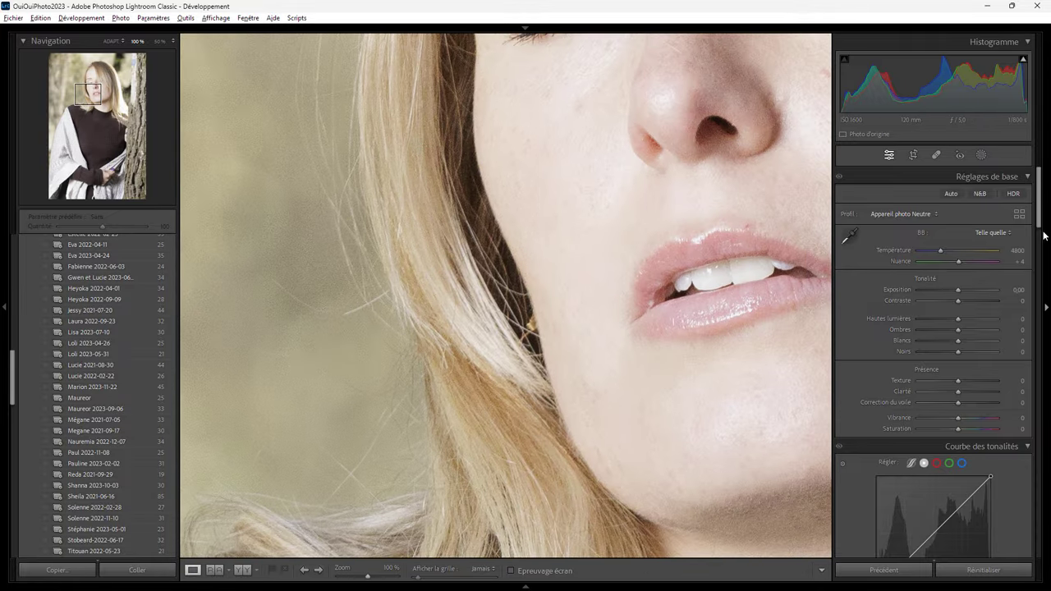
left_click_drag(1039, 227, 1036, 402)
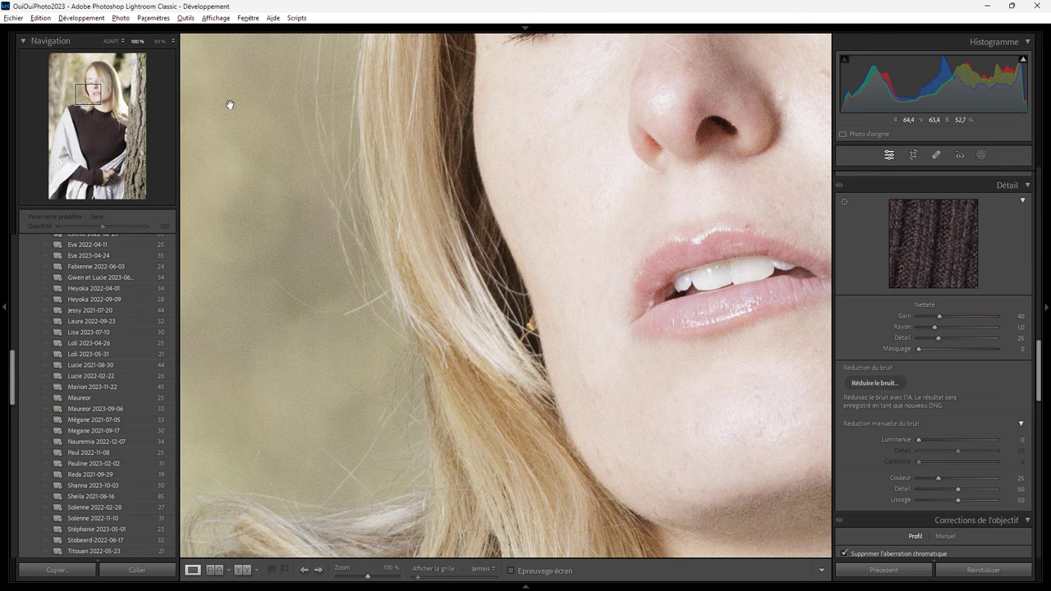
Apply Accentuer AI noise reduction at amount 40, then fit the whole photo in view.
left_click(122, 19)
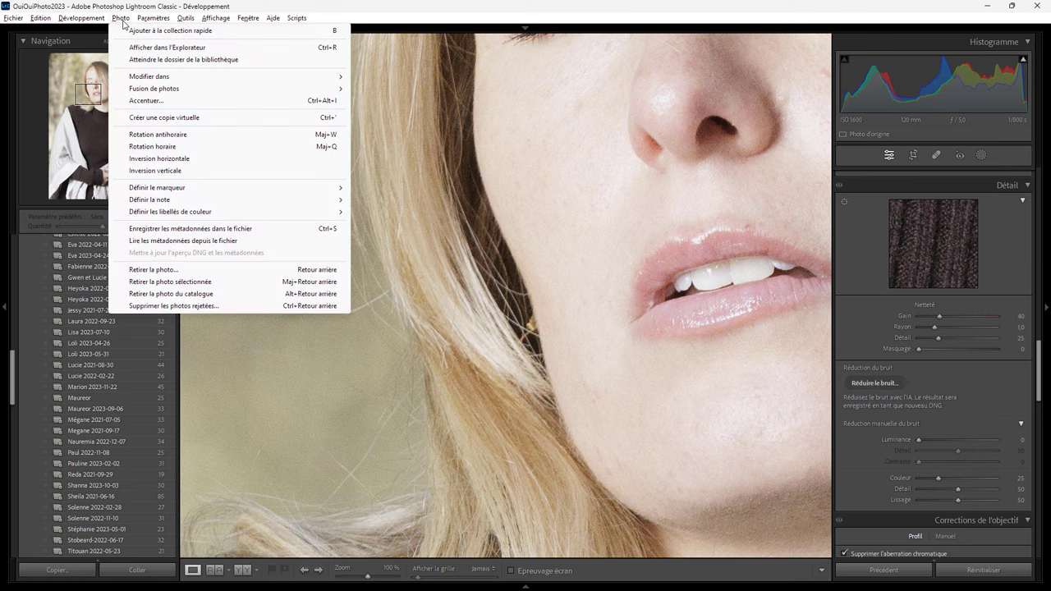
left_click(148, 101)
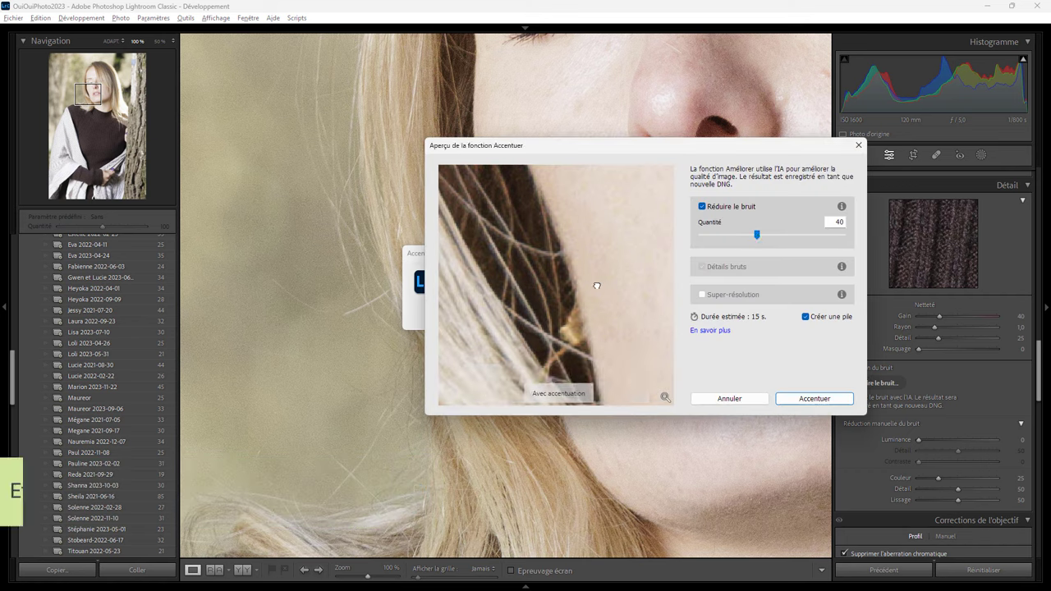
left_click_drag(588, 289, 624, 269)
left_click_drag(471, 334, 608, 244)
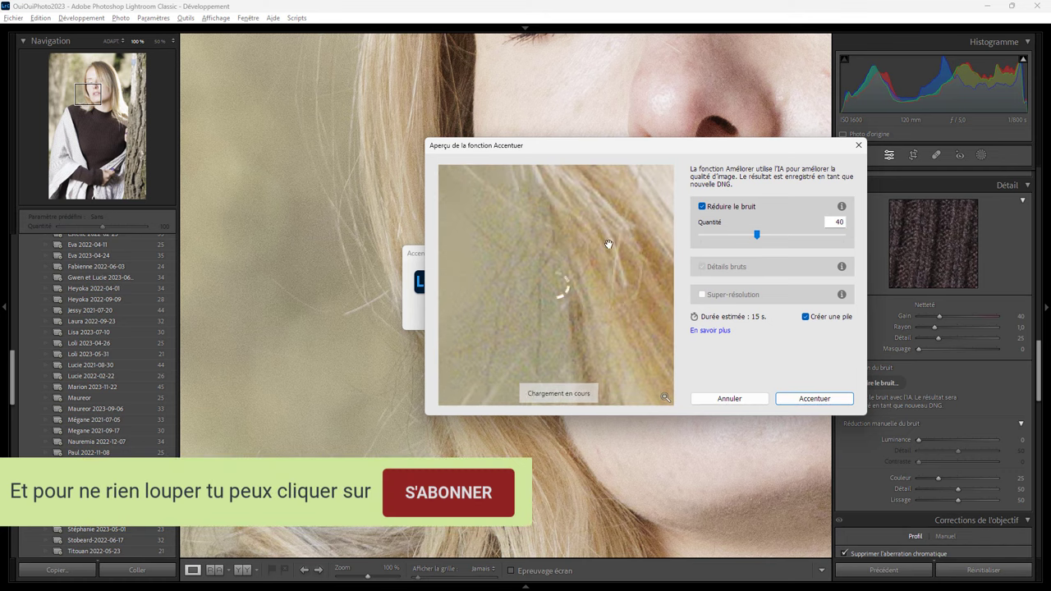
left_click_drag(481, 312, 633, 304)
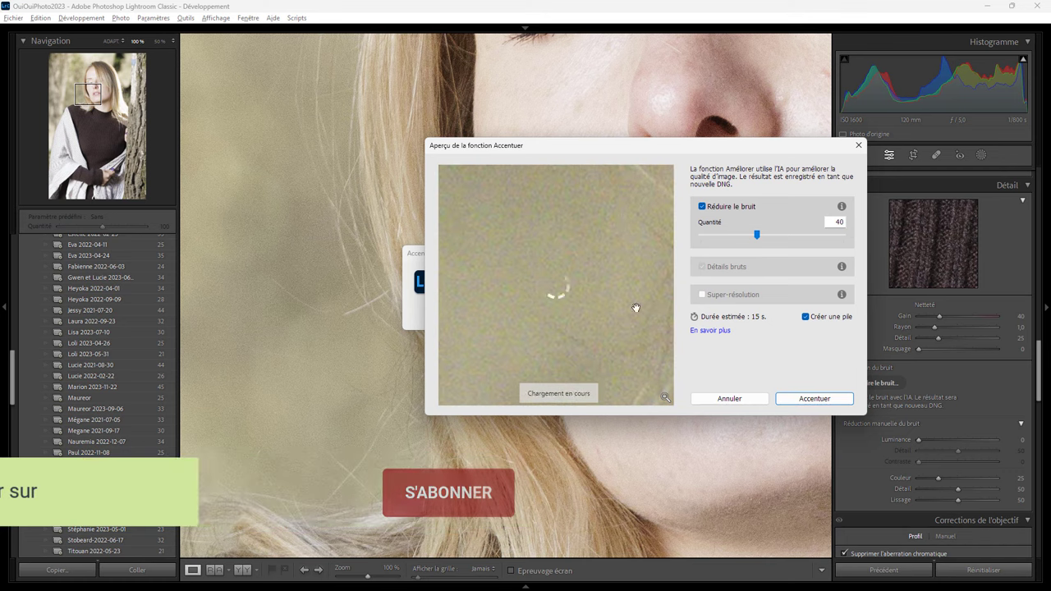
left_click(810, 399)
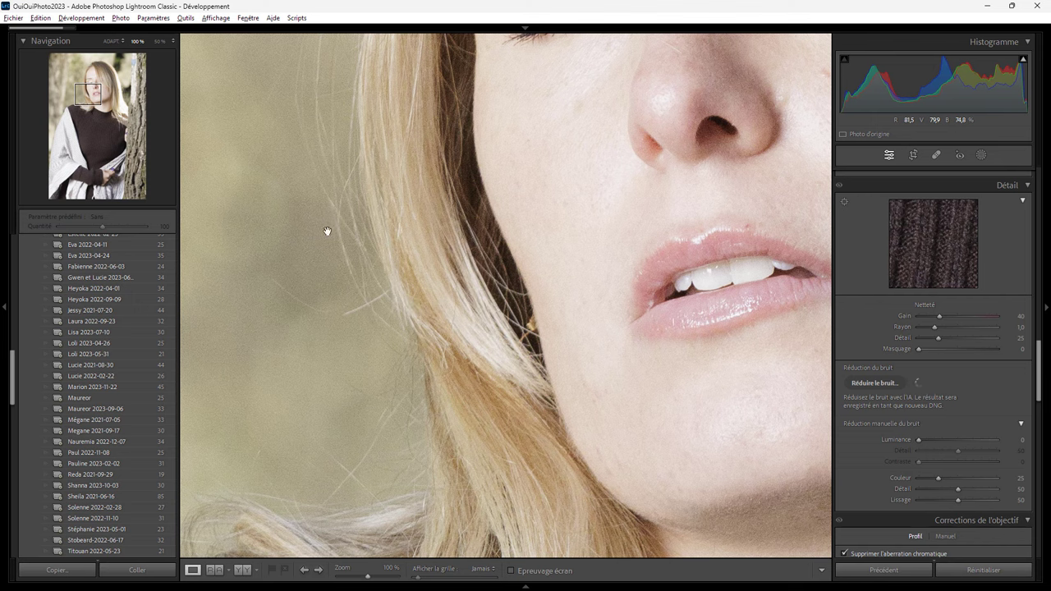
left_click(116, 42)
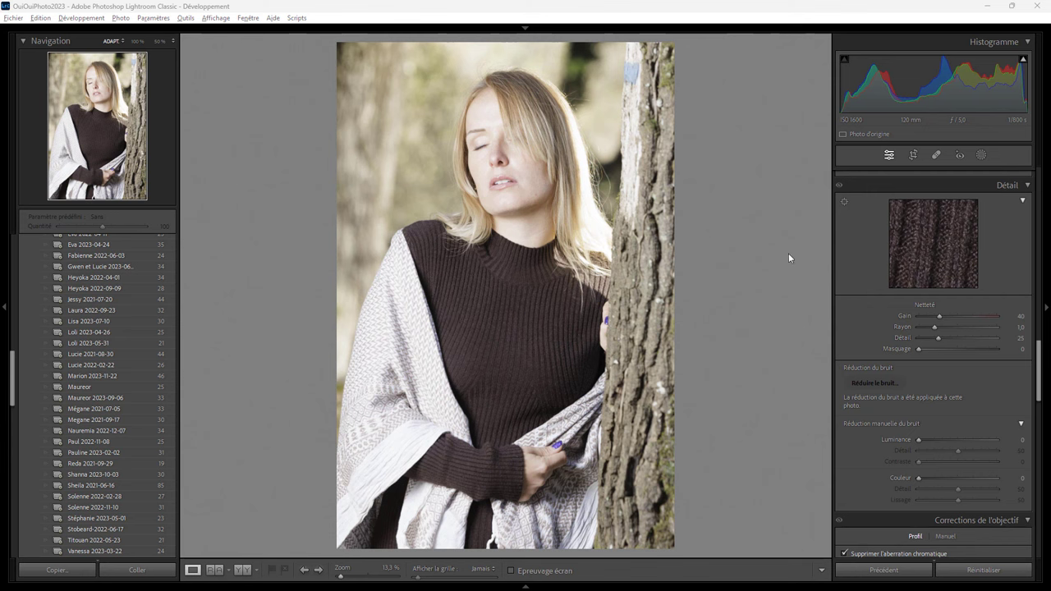
Create a hair-only mask from Personne 1 using Cheveux.
left_click(980, 156)
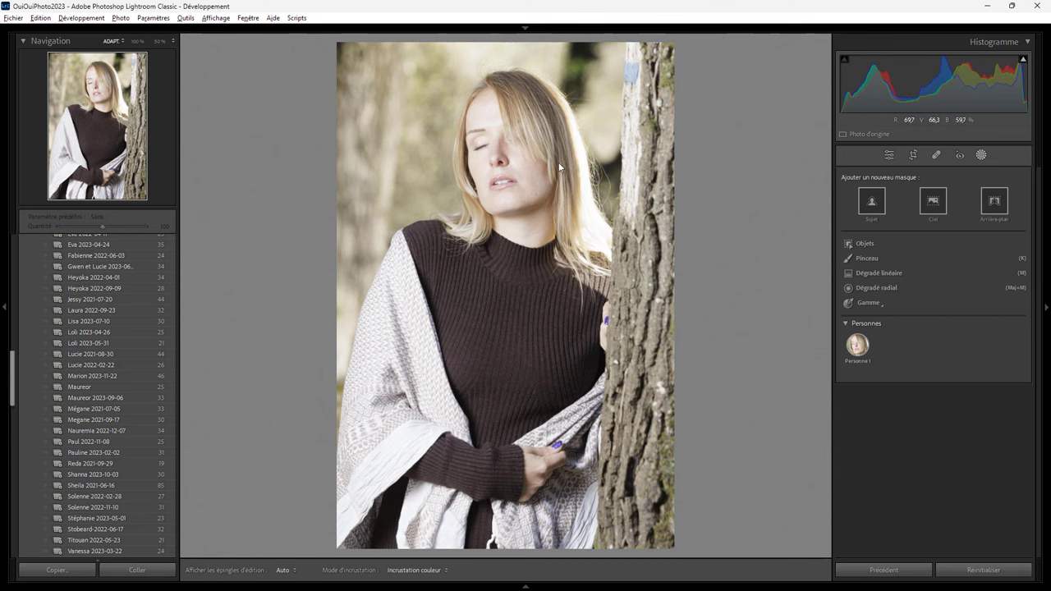
mouse_move(857, 346)
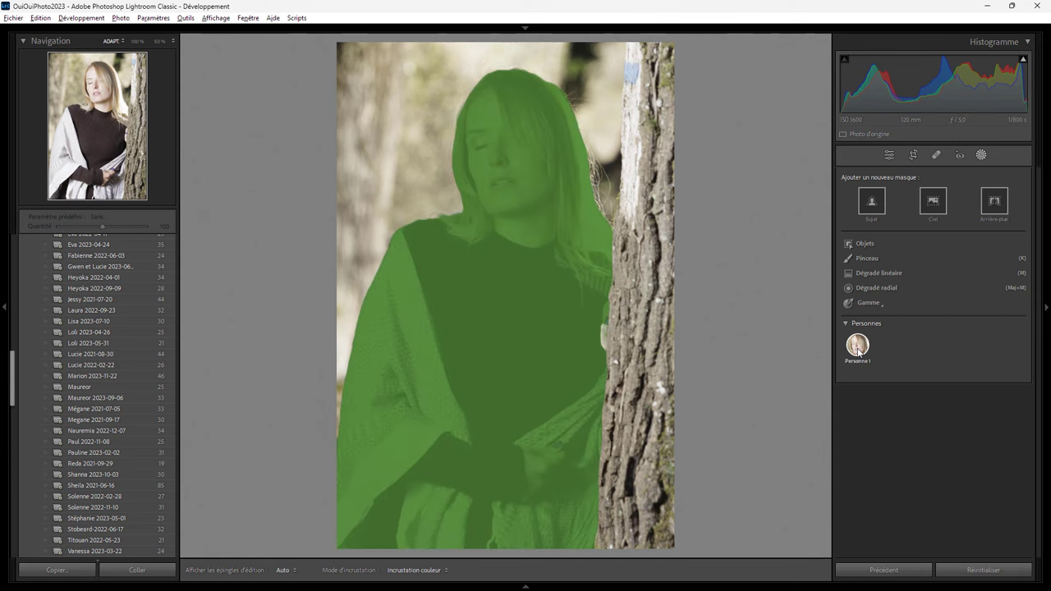
left_click(857, 348)
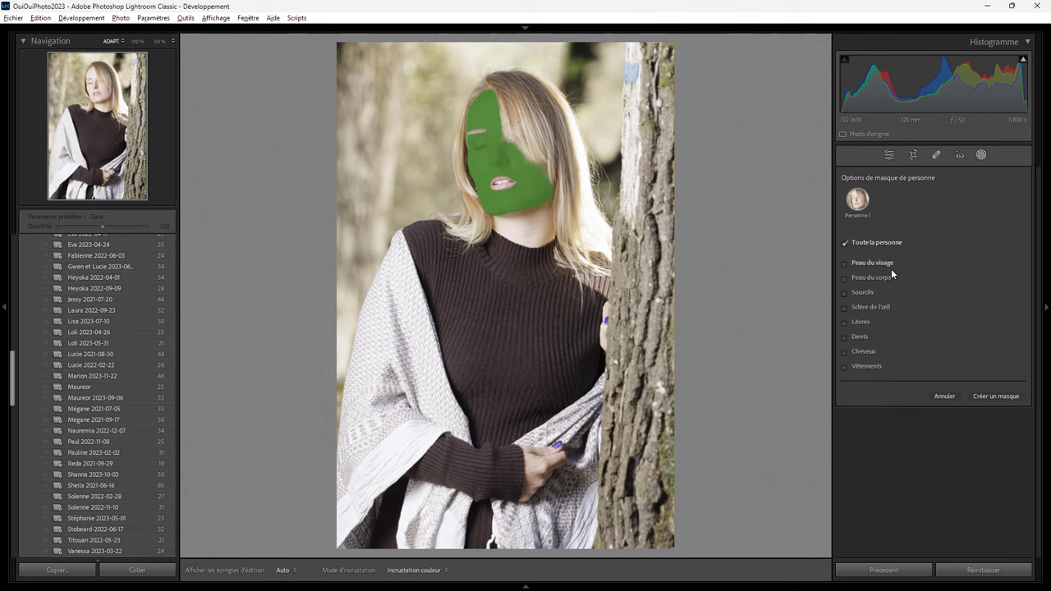
left_click(870, 353)
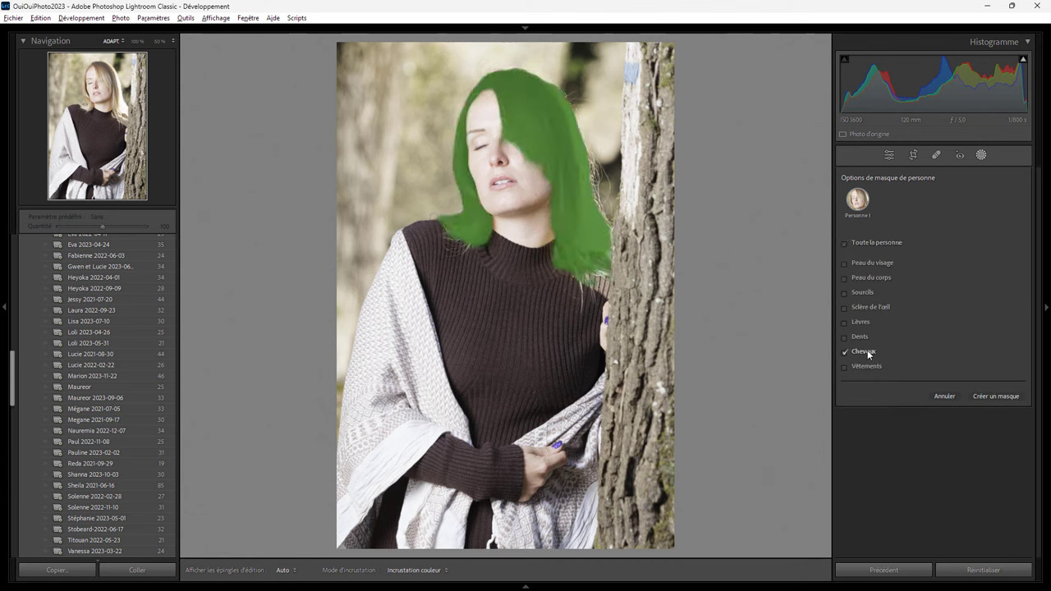
left_click(984, 397)
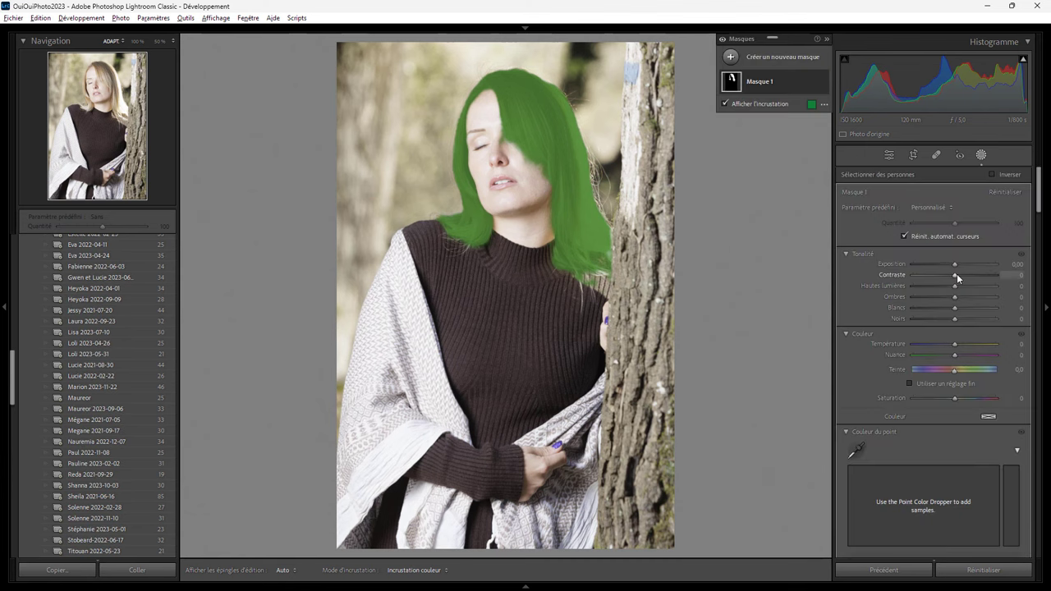
Set the hair mask's Hautes lumières to -75, leaving Whites at 0.
left_click_drag(954, 308, 941, 308)
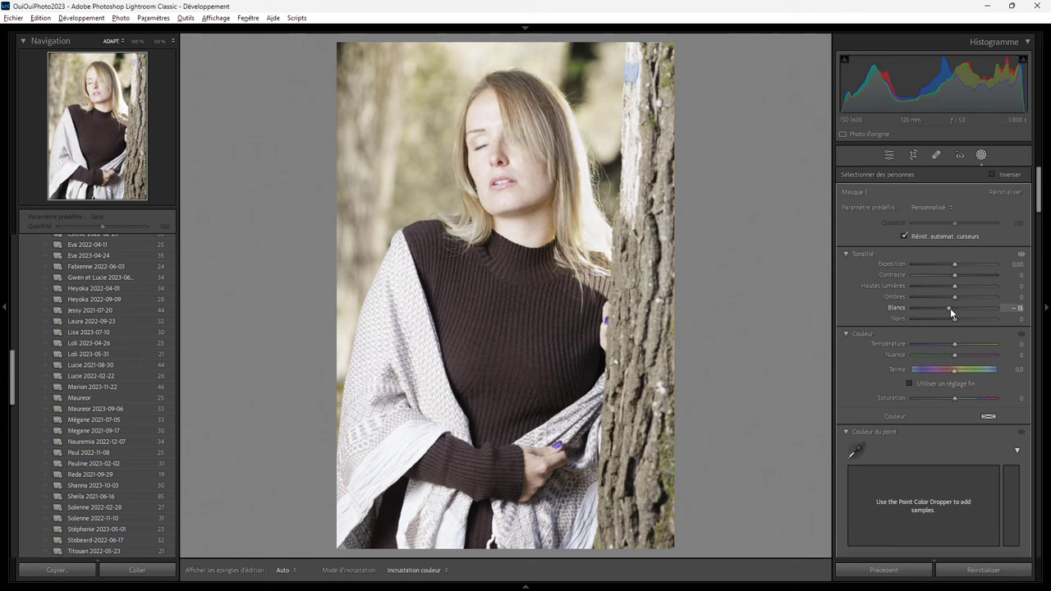
double_click(941, 308)
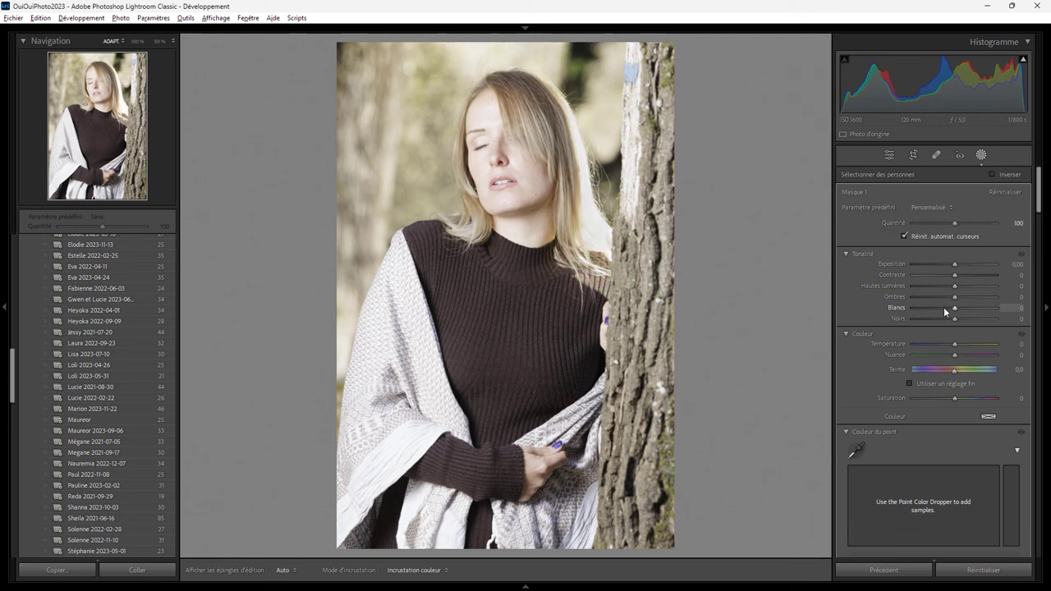
left_click_drag(954, 286, 919, 282)
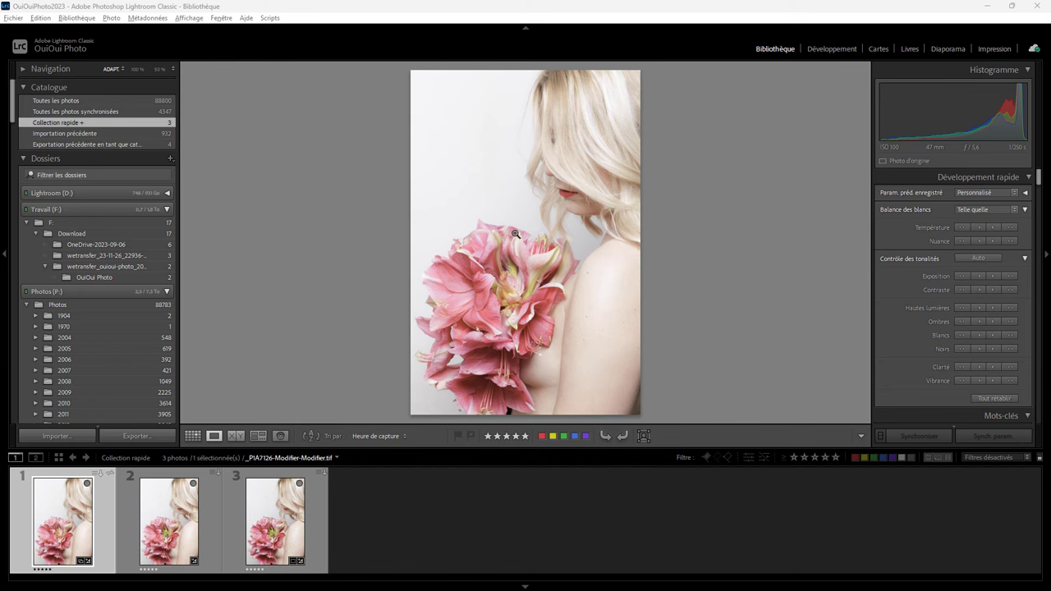
Compare the bouquet versions at 100% on the flowers, then select version 1.
left_click(183, 516)
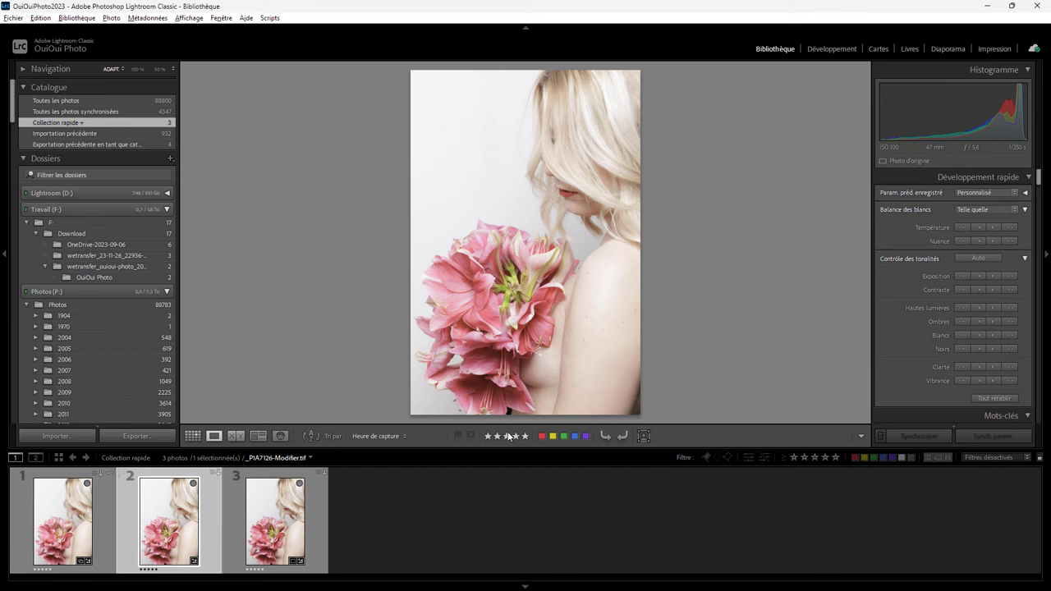
left_click(522, 297)
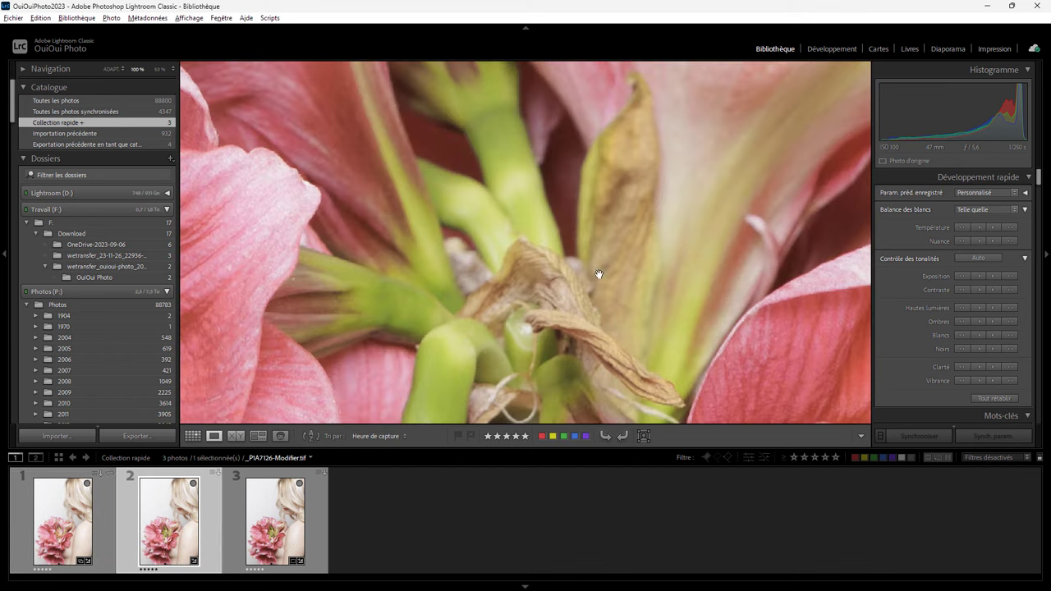
left_click(527, 230)
left_click(505, 287)
left_click(489, 330)
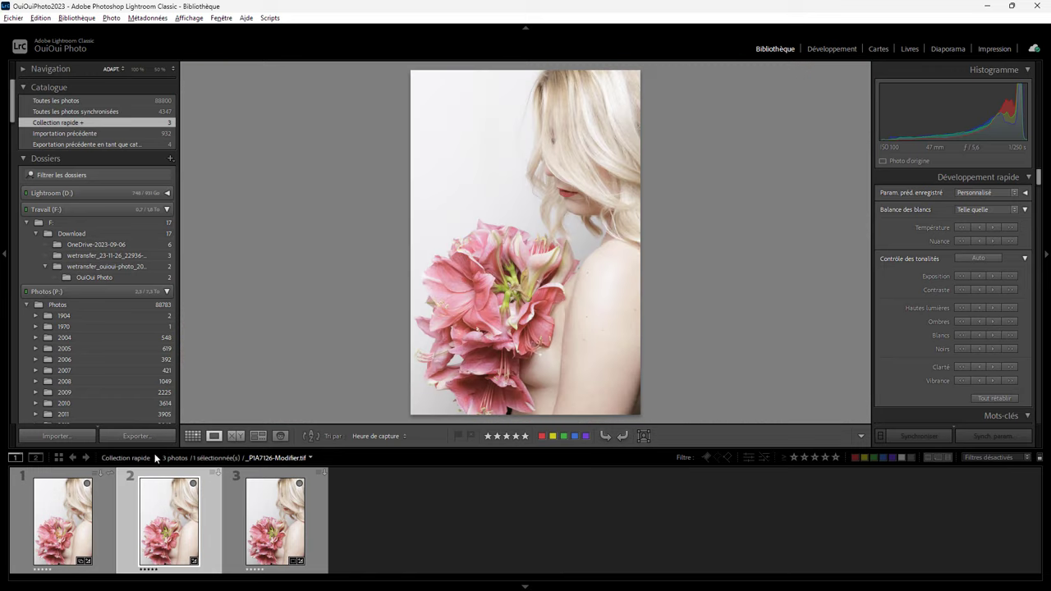
left_click(60, 525)
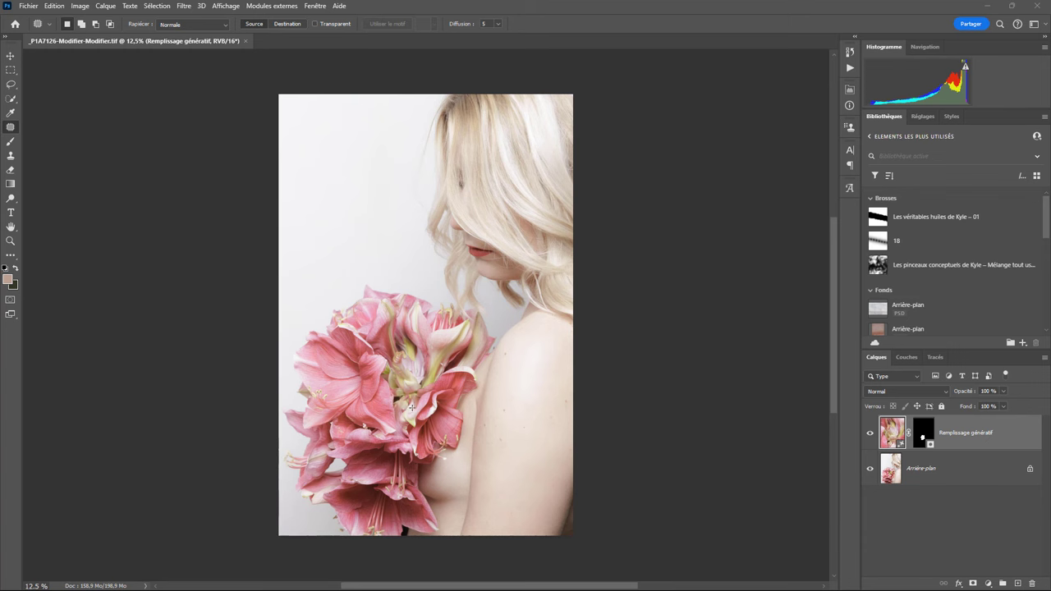
Toggle the Remplissage génératif layer off and on, preview its variants, and keep variant 1.
left_click(871, 432)
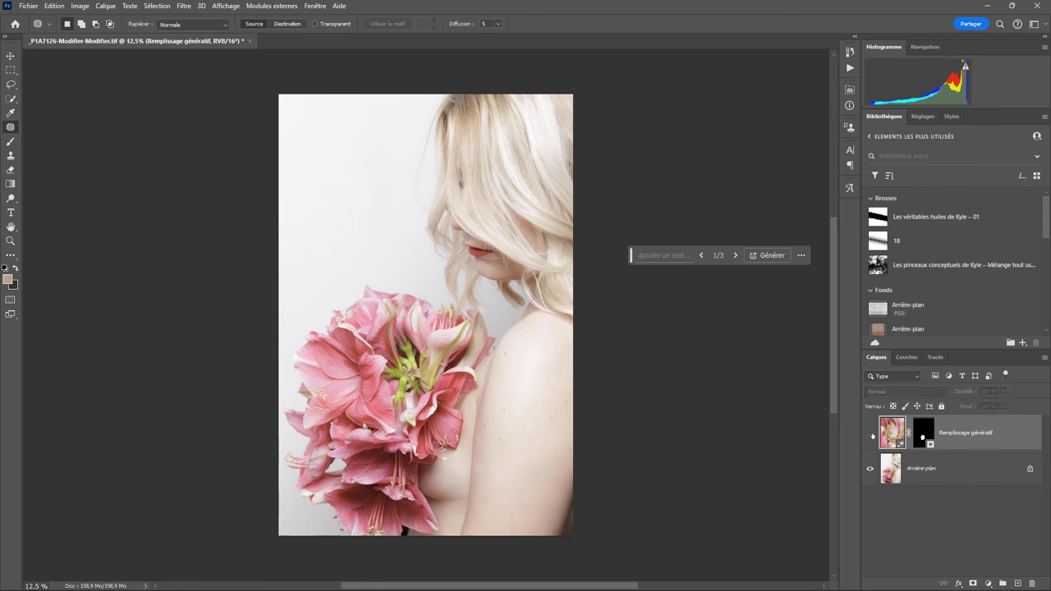
left_click(870, 434)
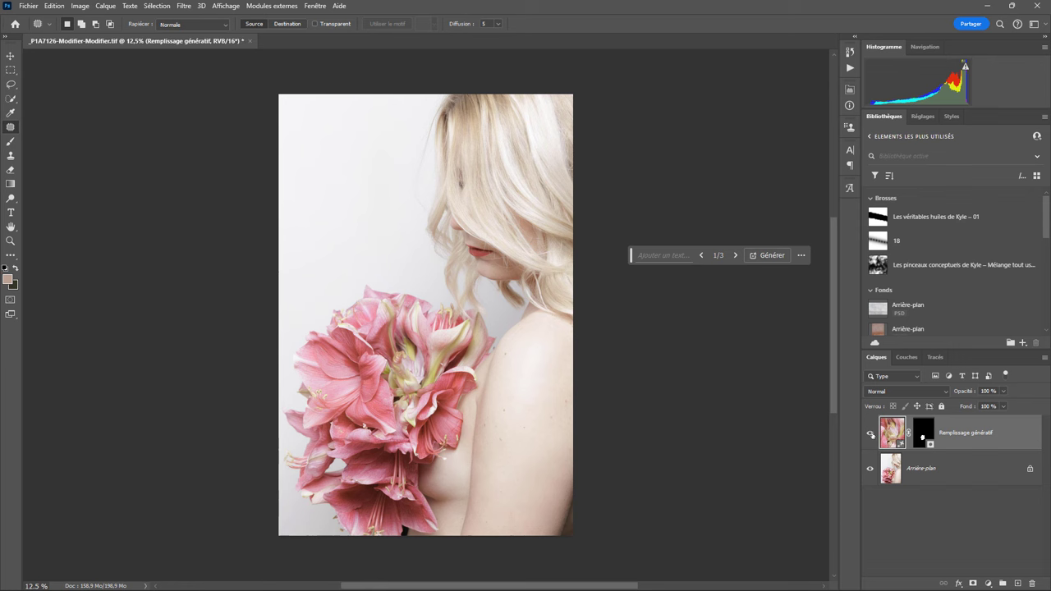
left_click(850, 90)
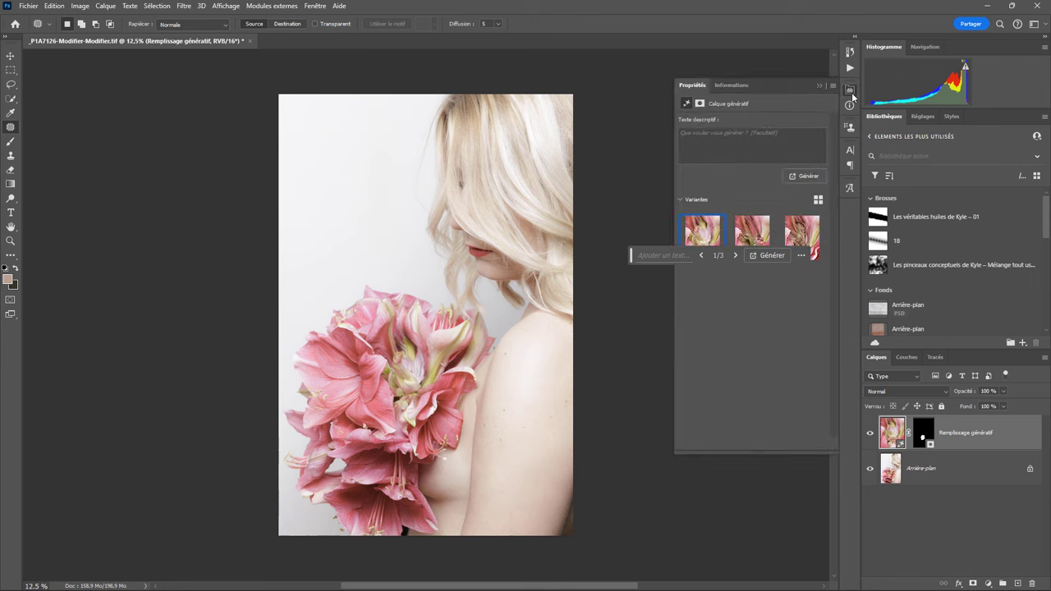
mouse_move(752, 230)
left_click(761, 238)
left_click(801, 232)
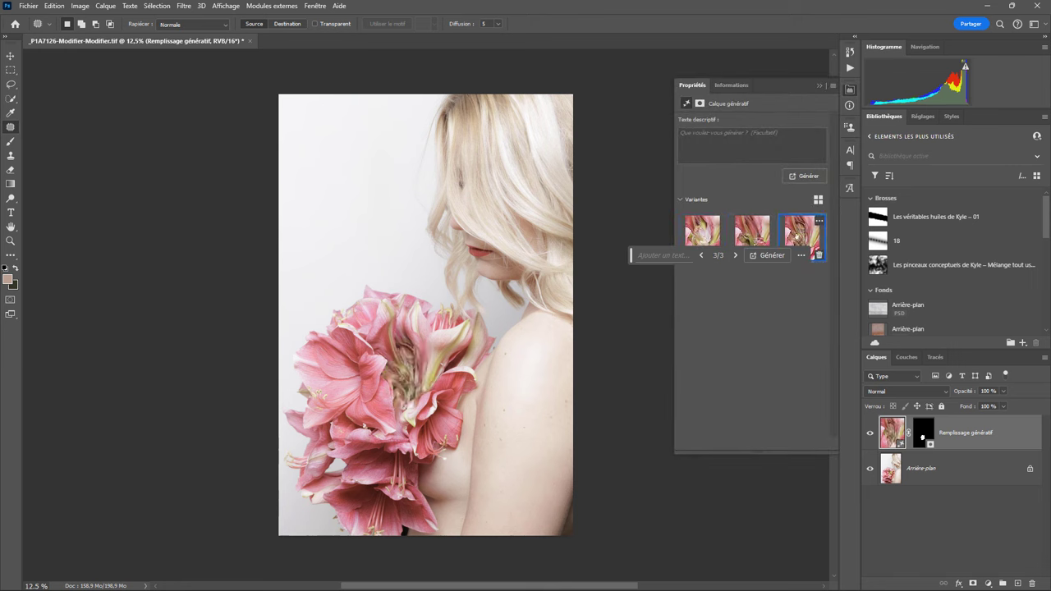
left_click(686, 232)
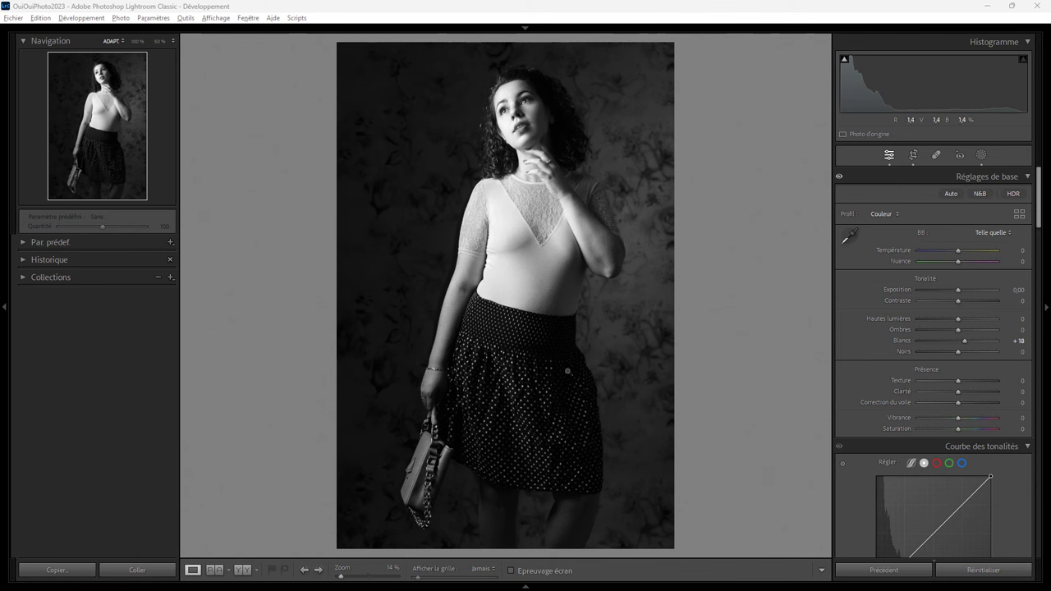
Show the filmstrip and select photo 6648 of the woman with the handbag.
left_click(525, 586)
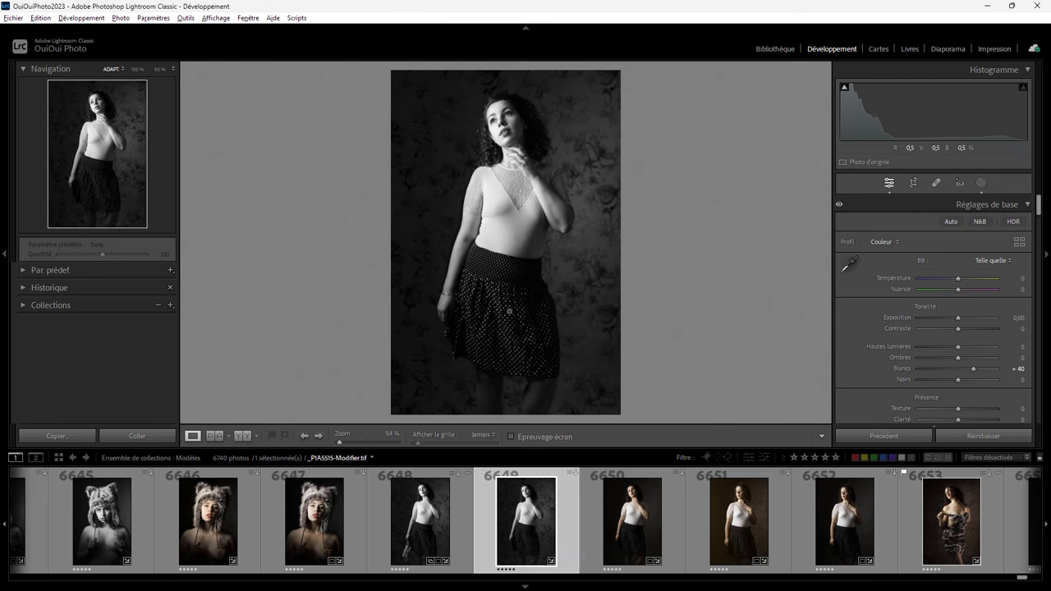
key("Left")
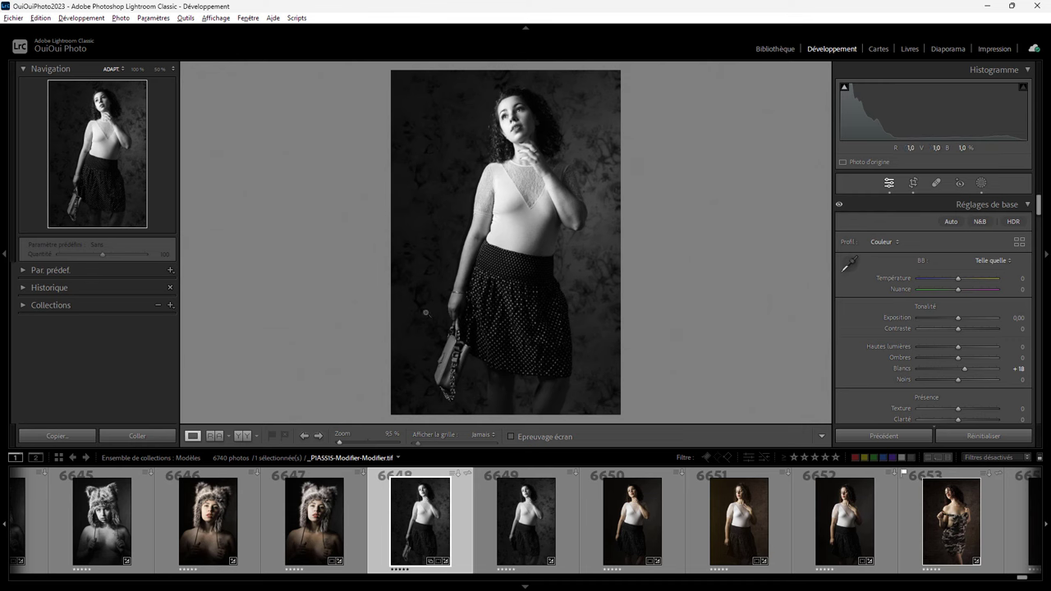
left_click(452, 317)
left_click_drag(479, 352, 472, 112)
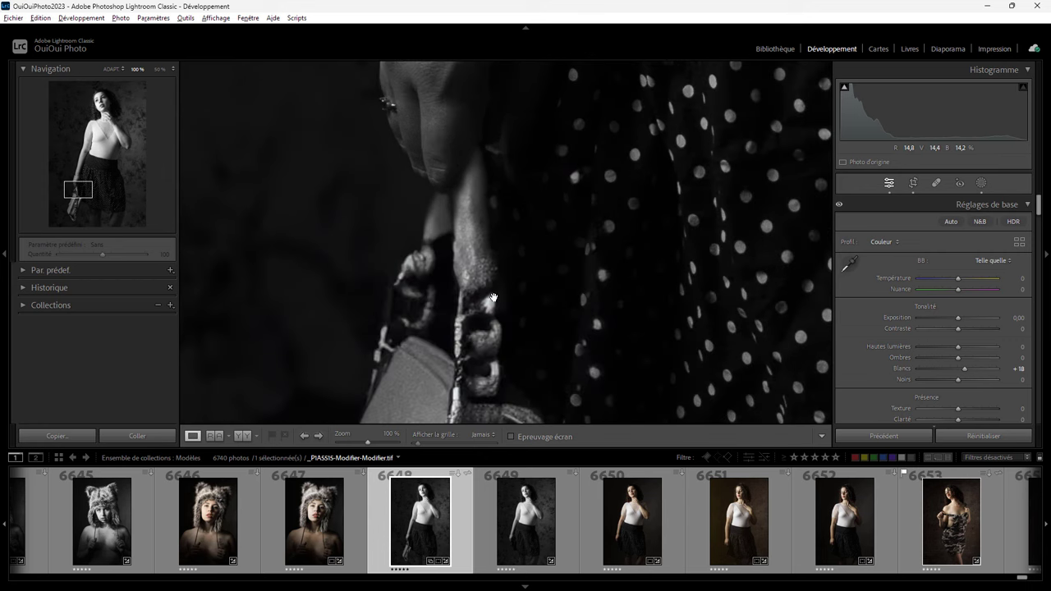
left_click(465, 270)
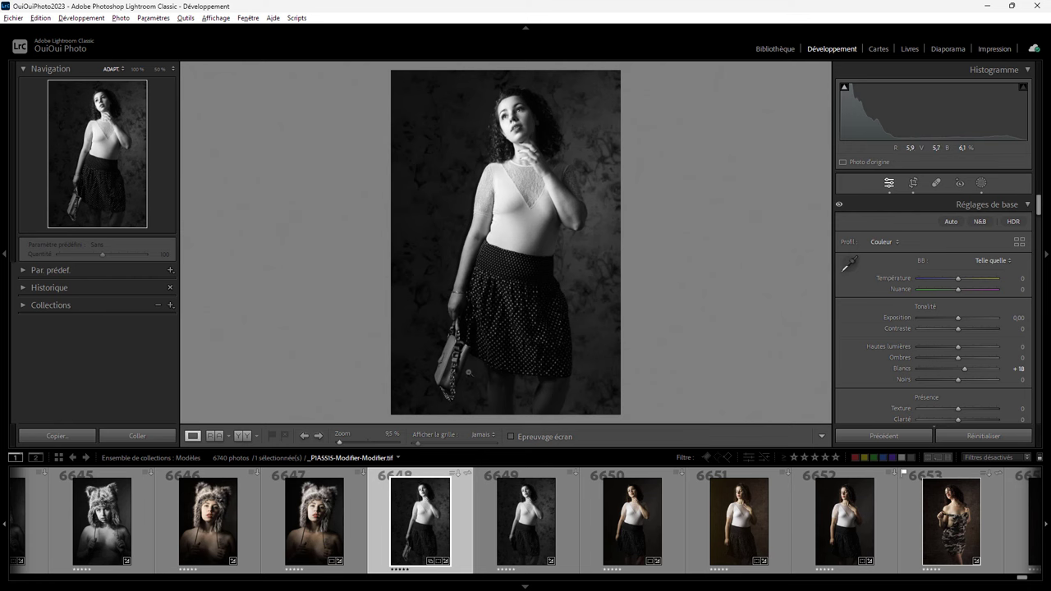
left_click(464, 327)
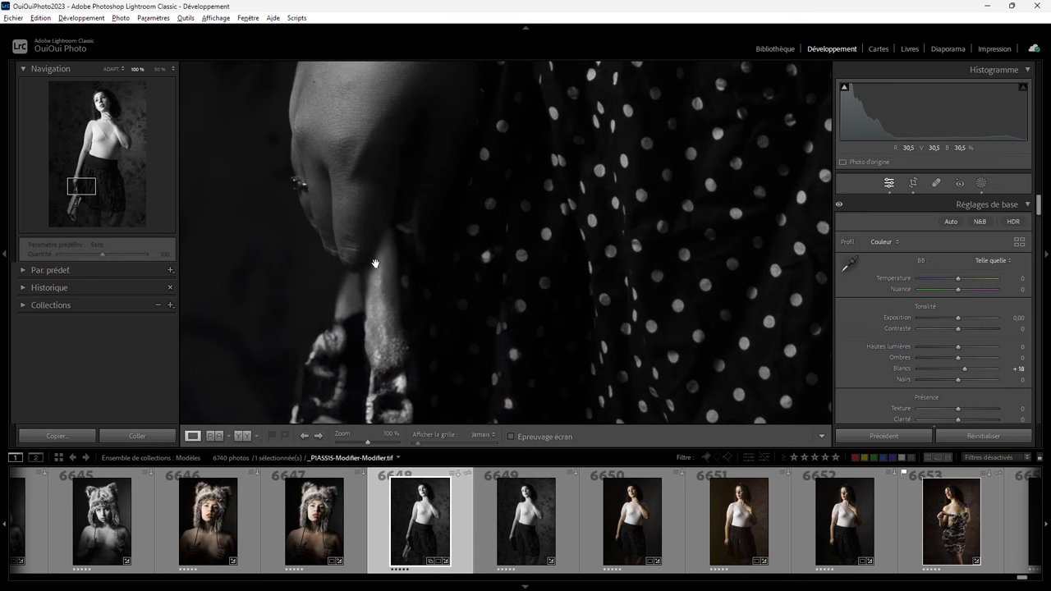
scroll(395, 355, "down", 3)
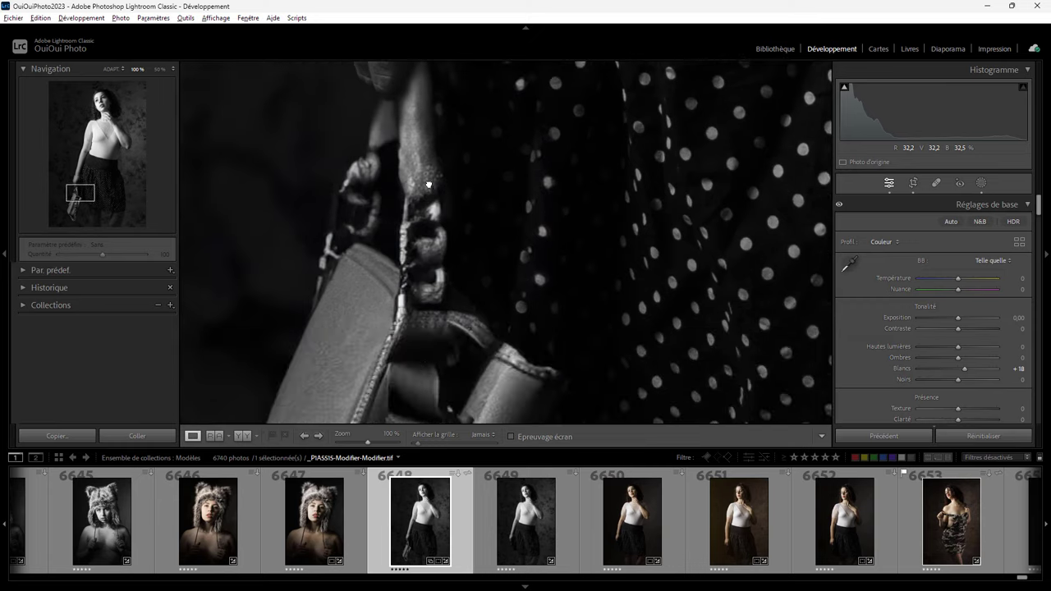
scroll(422, 321, "down", 3)
scroll(443, 296, "down", 2)
scroll(481, 276, "down", 2)
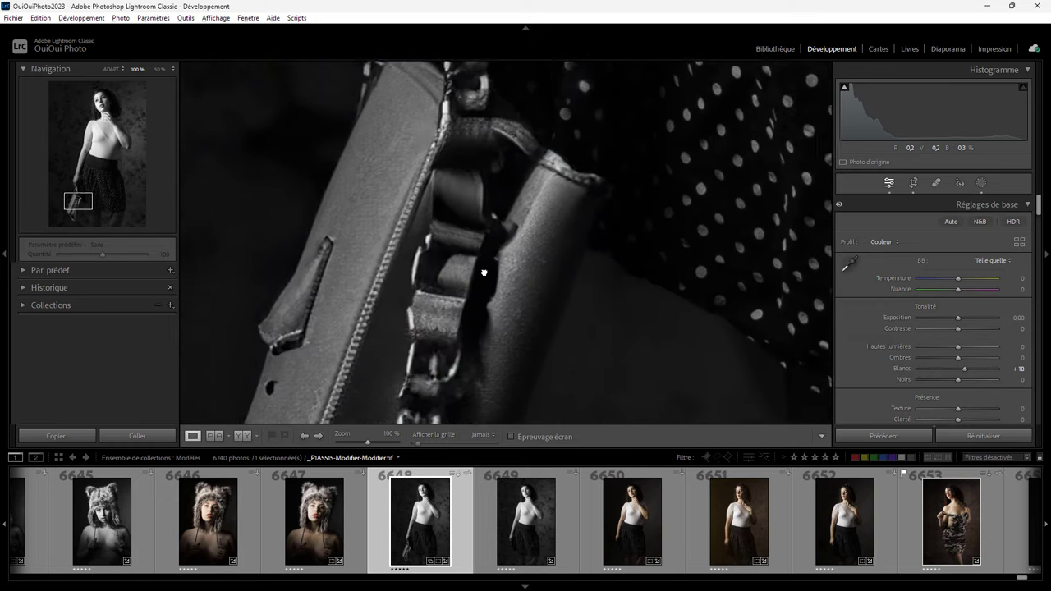
scroll(492, 303, "down", 2)
left_click_drag(500, 354, 572, 225)
mouse_move(479, 312)
left_mouse_down()
mouse_move(499, 179)
mouse_move(498, 392)
left_mouse_up()
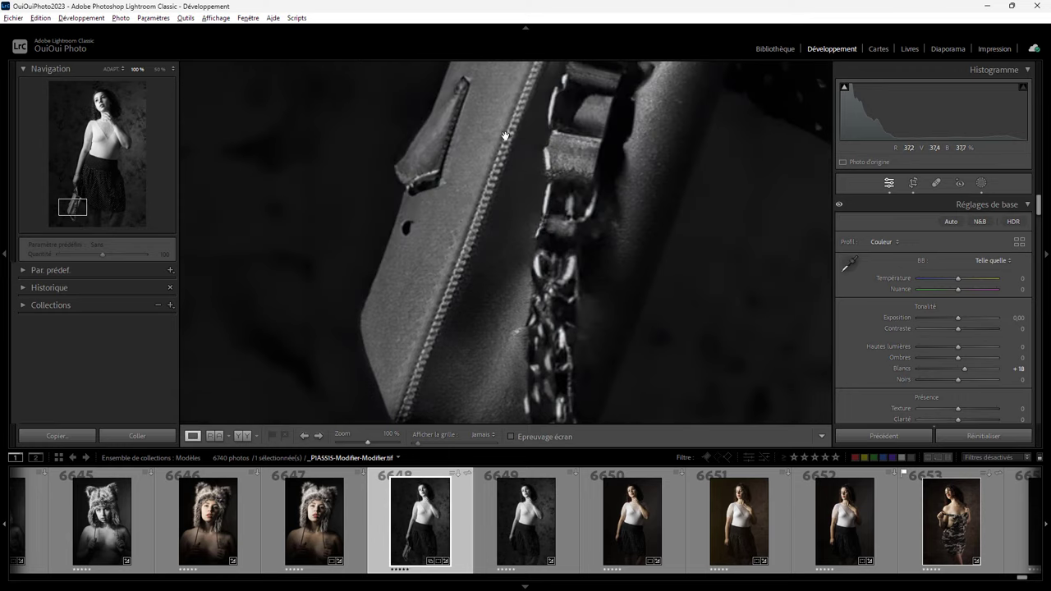
left_click_drag(502, 136, 457, 307)
left_click_drag(544, 170, 532, 196)
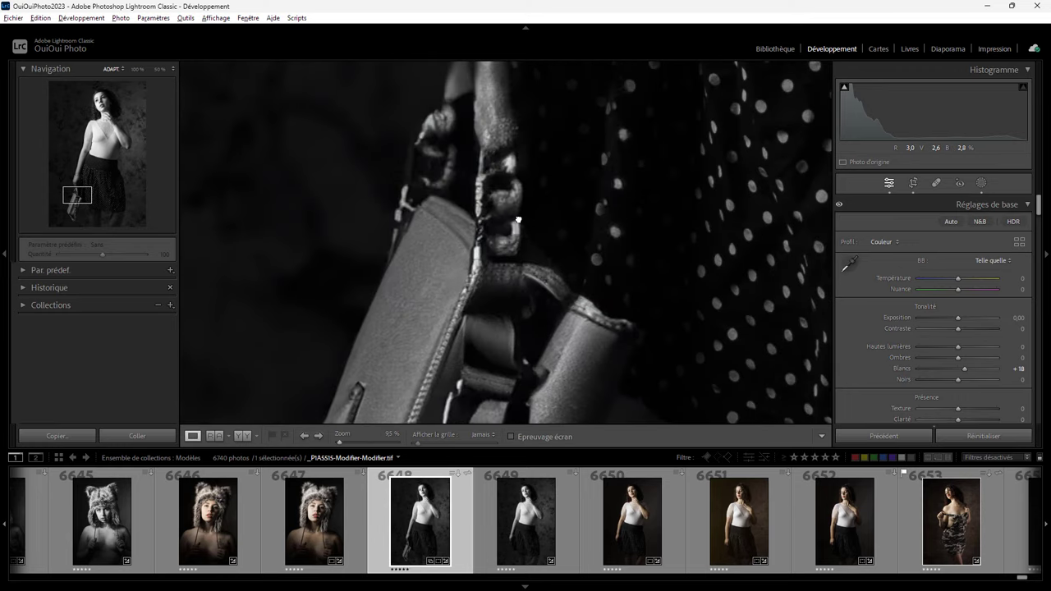
left_click(518, 219)
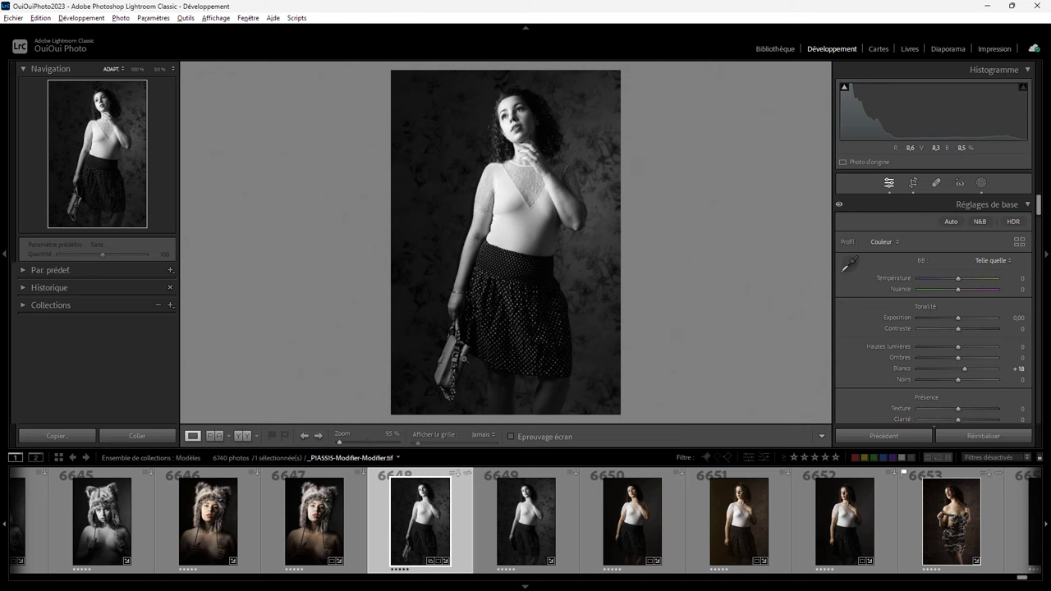
left_click(469, 350)
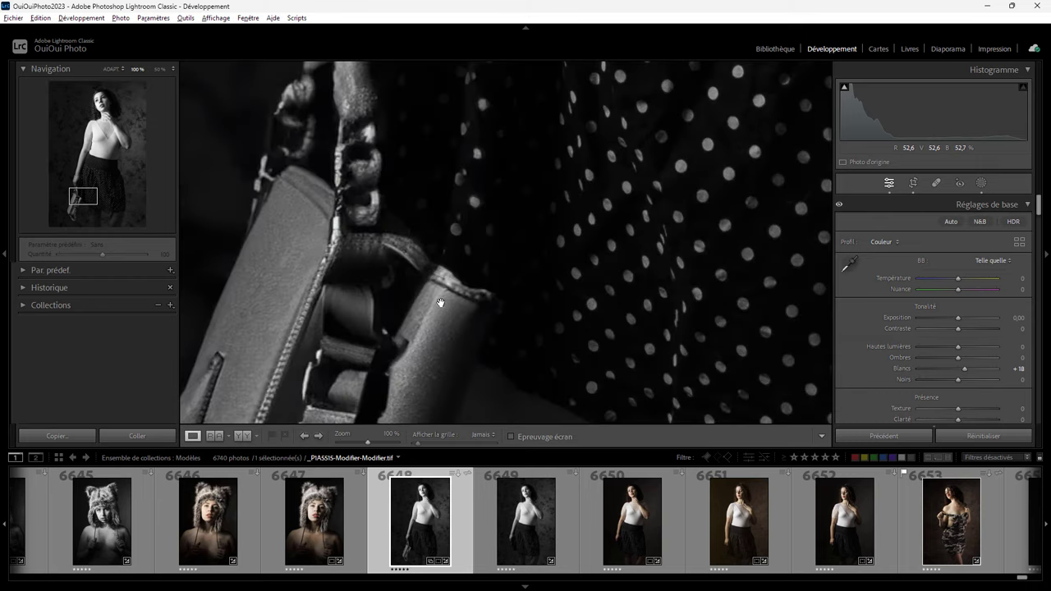
left_click(428, 333)
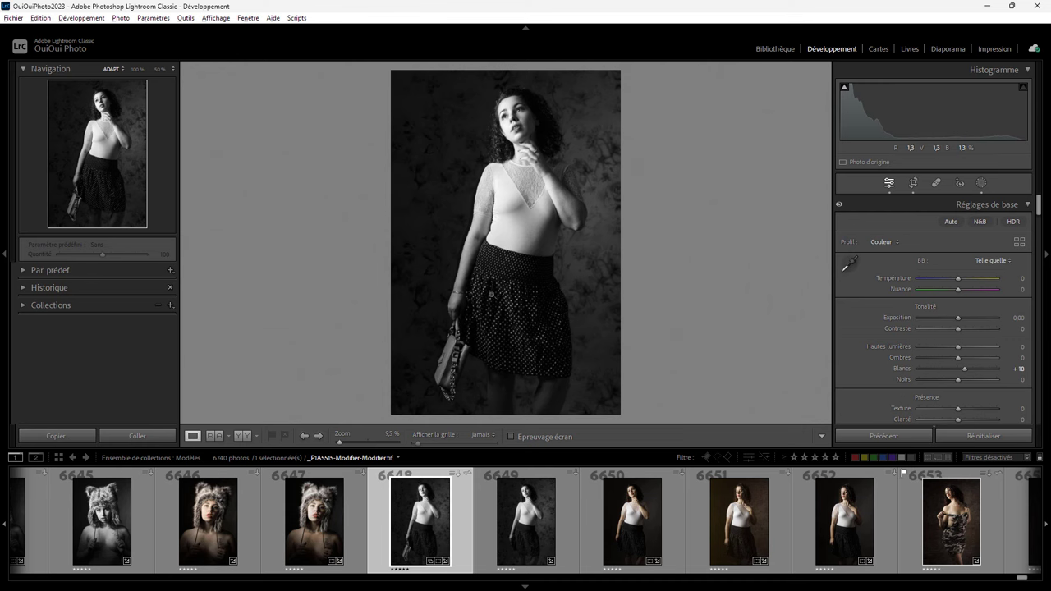
Glance at neighbouring photo 6649, then reselect handbag photo 6648.
left_click(535, 507)
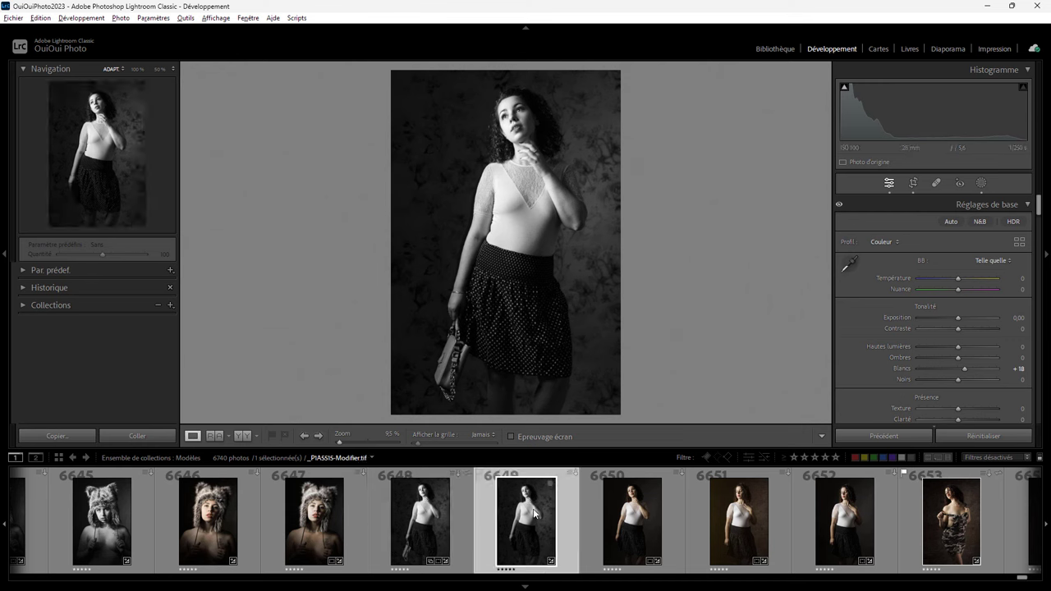
left_click(458, 517)
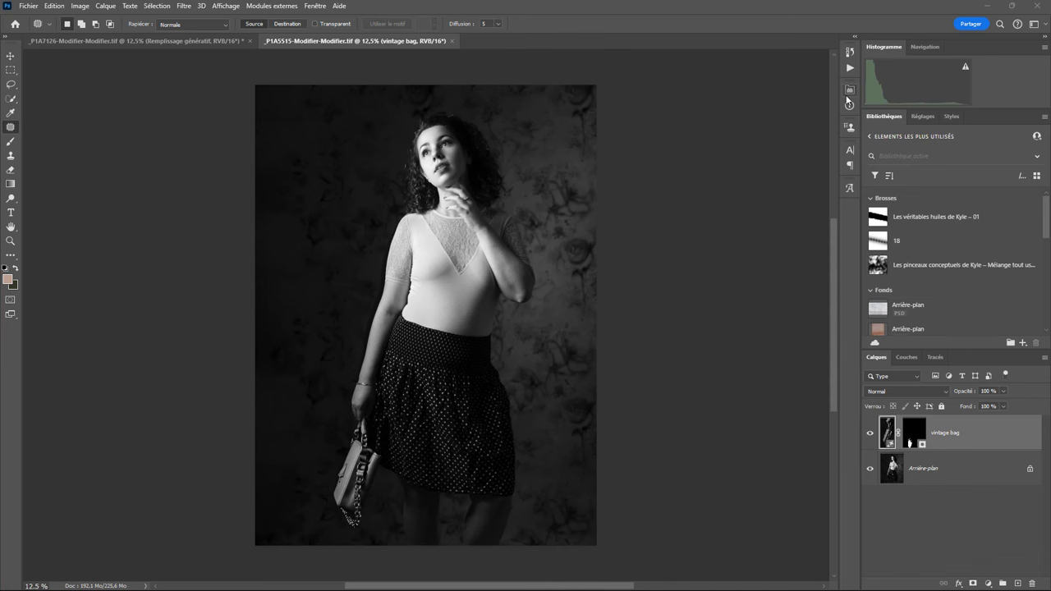
Compare the 'vintage bag' layer's generated bag variants 11, 12 and 3 in Properties.
left_click(850, 89)
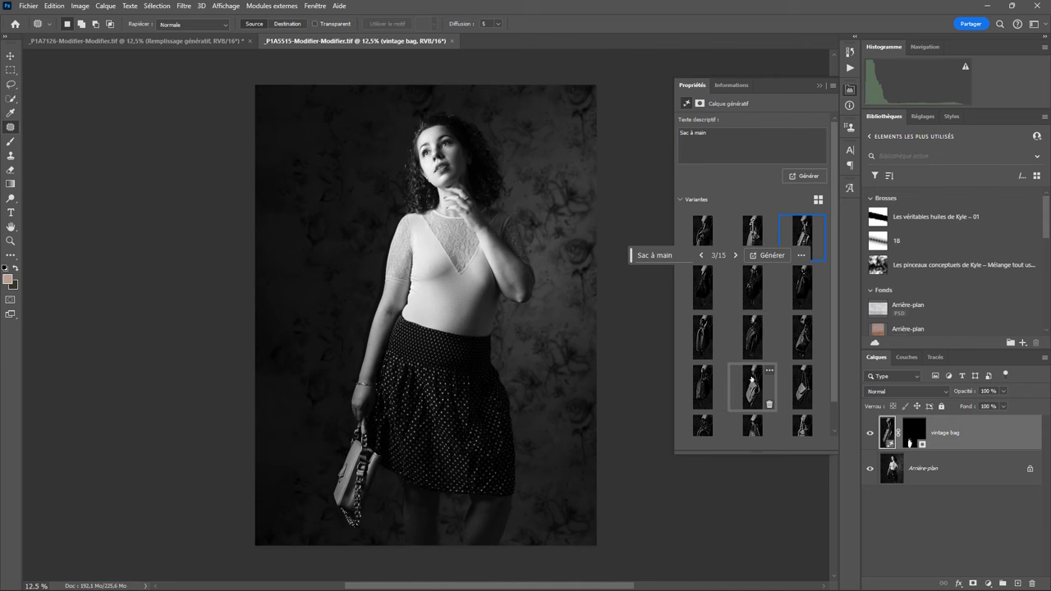
left_click(754, 386)
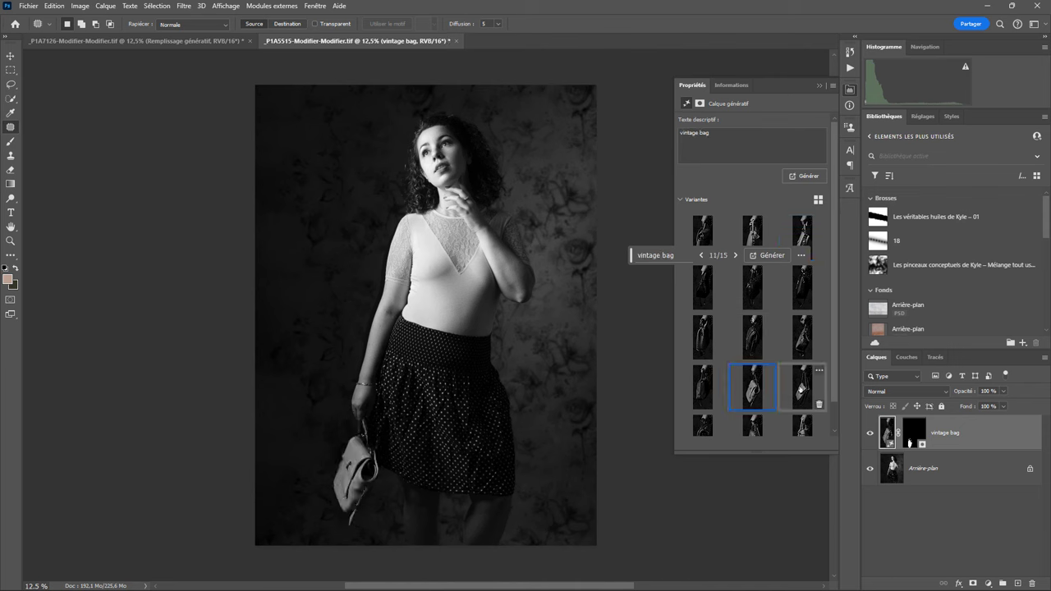
left_click(801, 406)
left_click(802, 234)
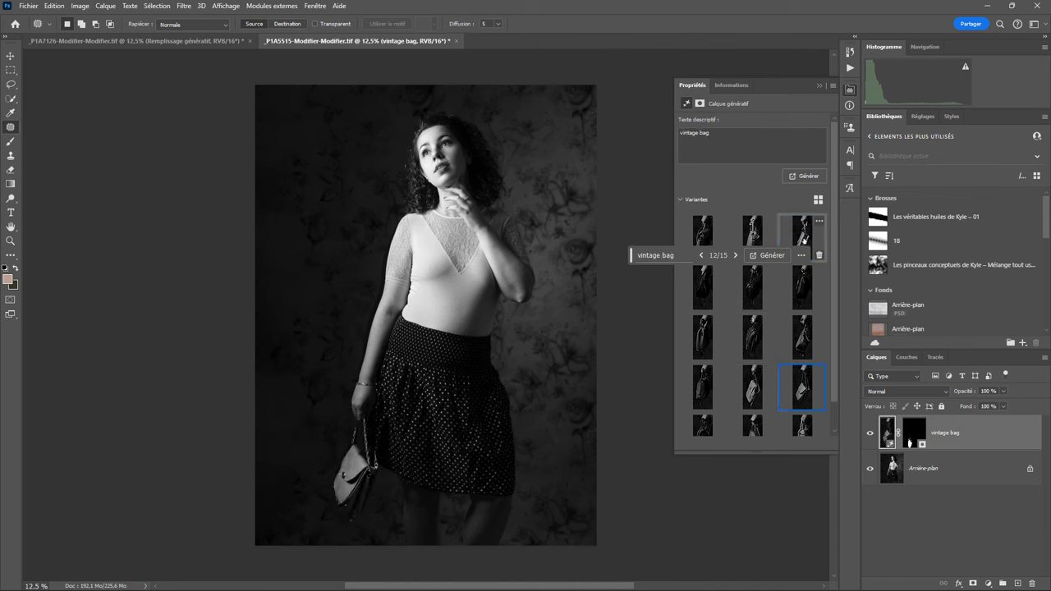